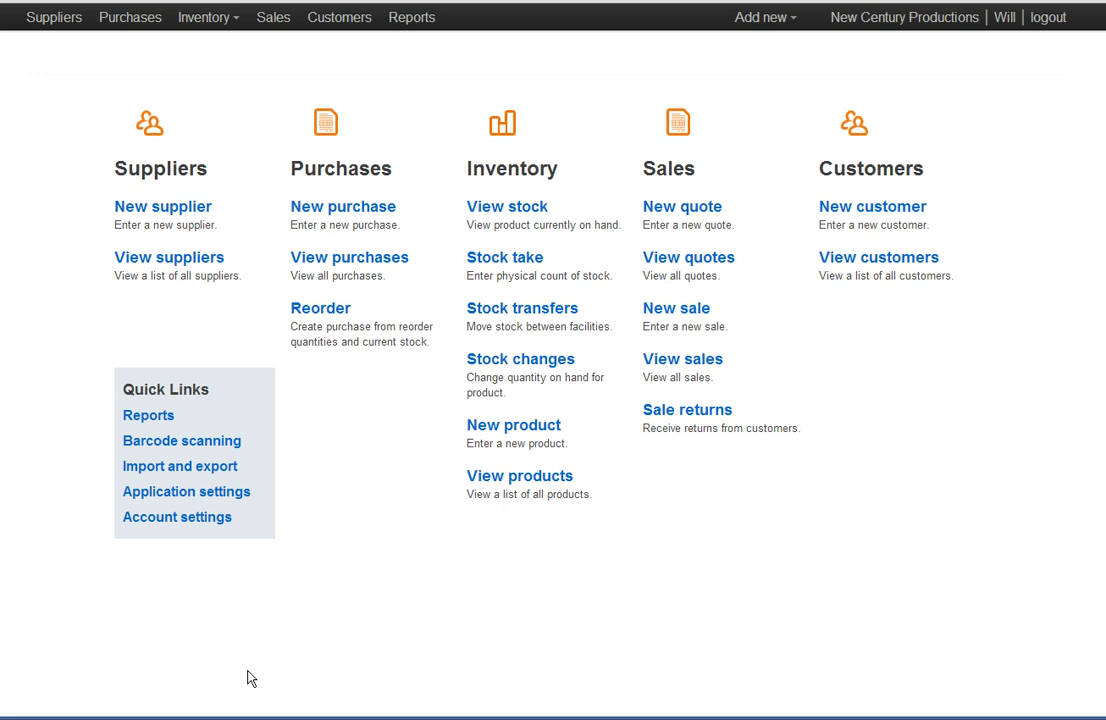
{"action": "left_click", "coordinate": [212, 453]}
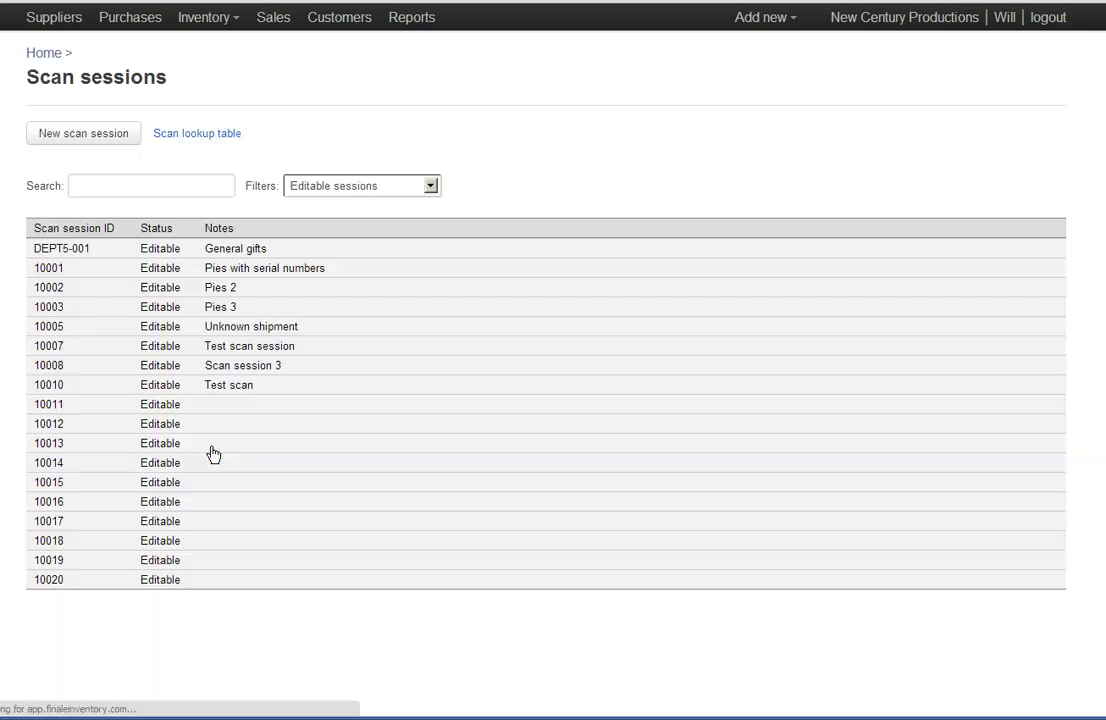
{"action": "left_click", "coordinate": [104, 141]}
{"action": "left_click", "coordinate": [95, 275]}
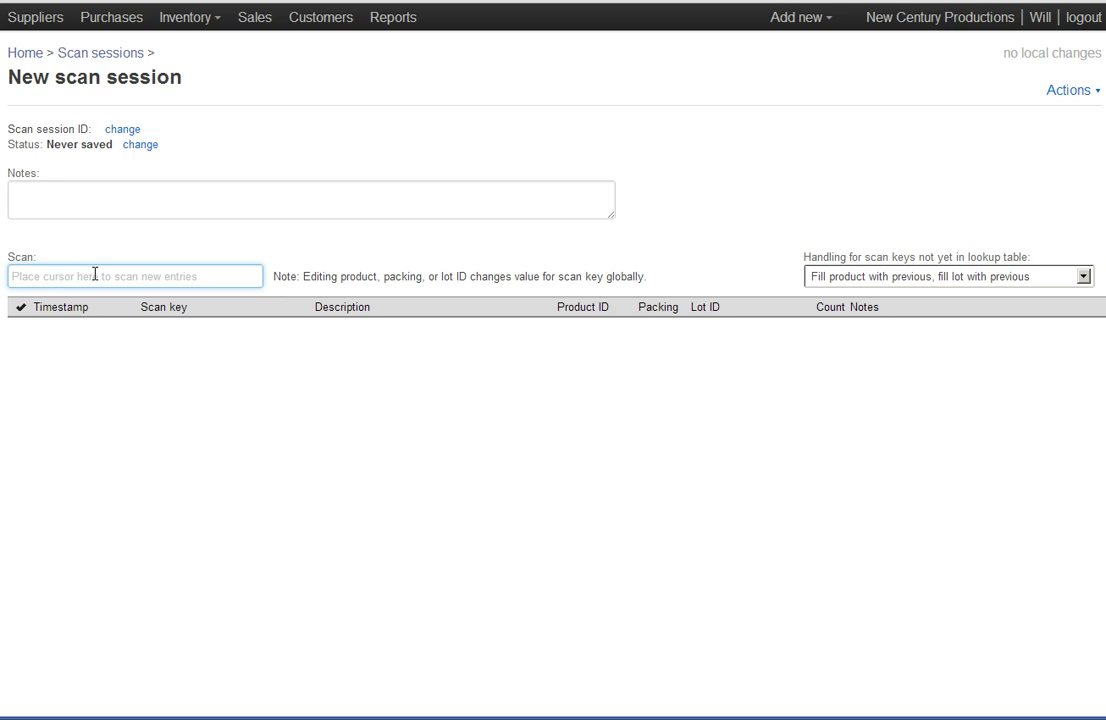
{"action": "type", "text": "687985421312"}
{"action": "key", "text": "Return"}
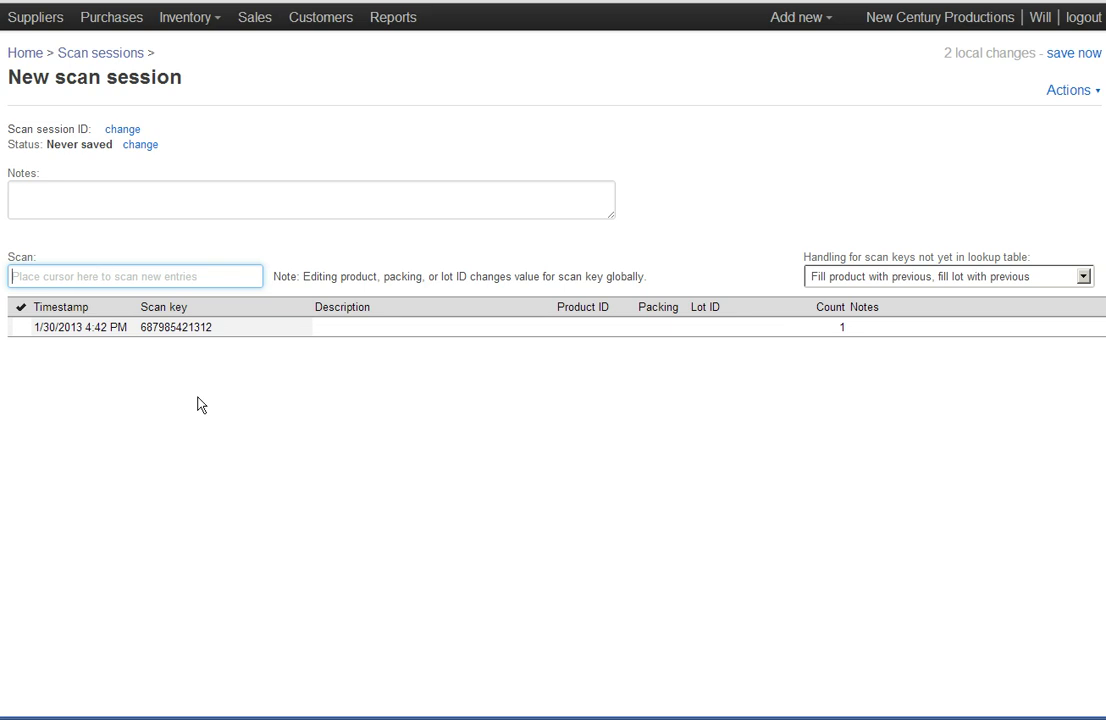
{"action": "left_click", "coordinate": [353, 334]}
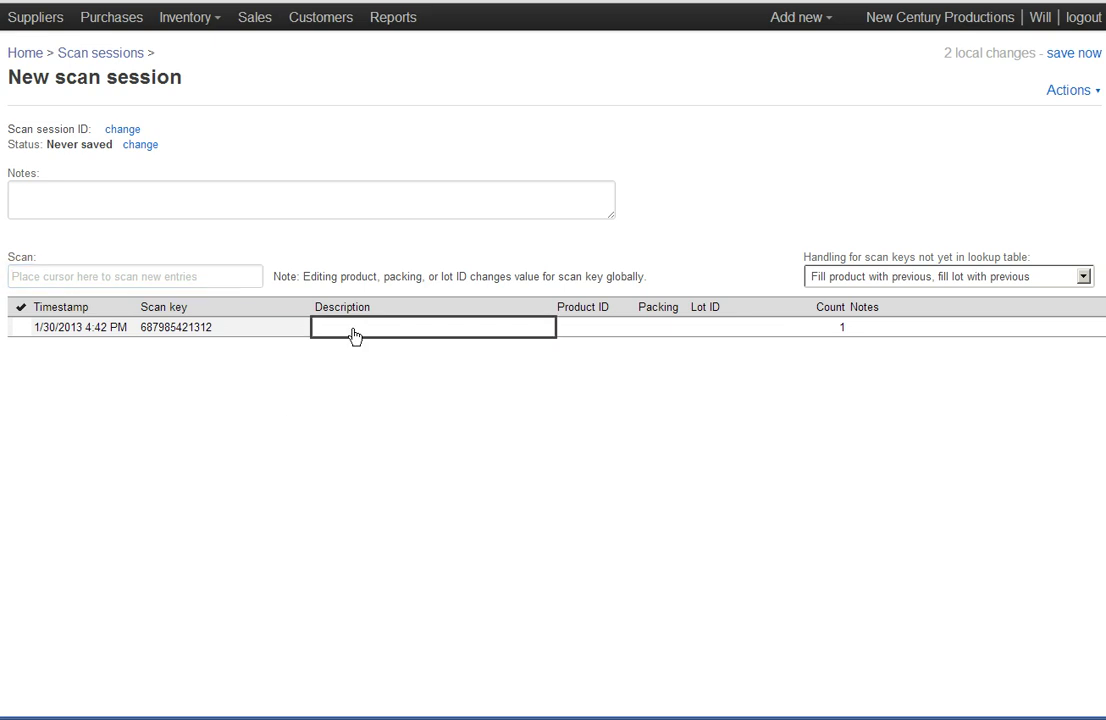
{"action": "type", "text": "ignit"}
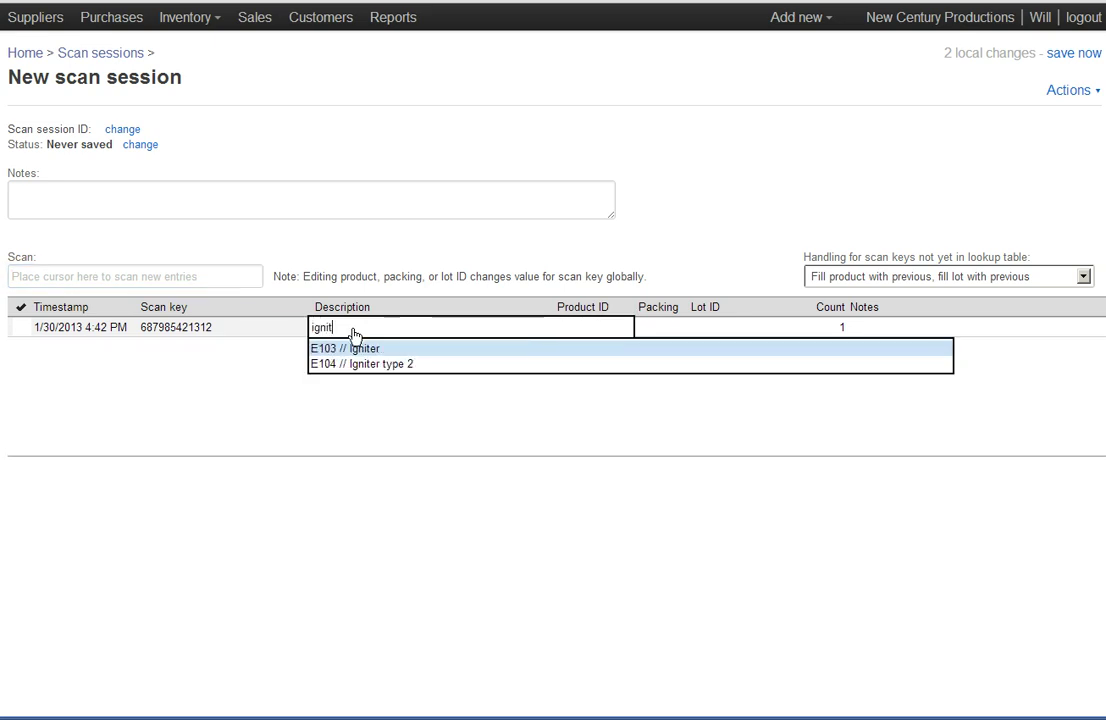
{"action": "key", "text": "Return"}
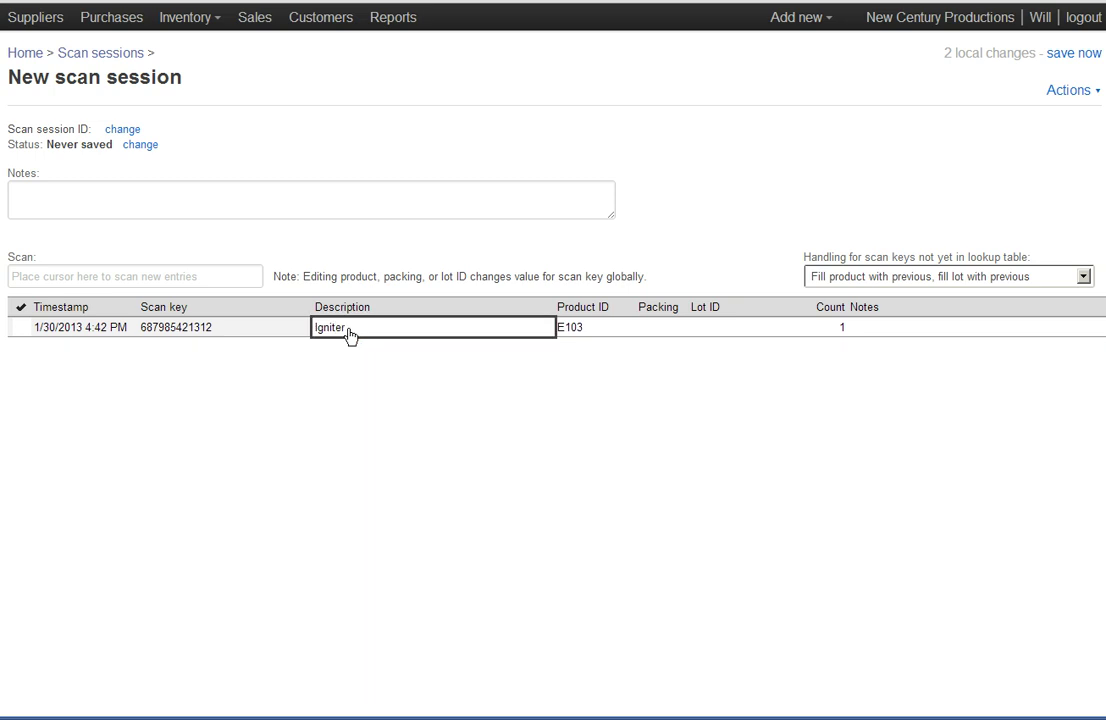
{"action": "left_click", "coordinate": [112, 280]}
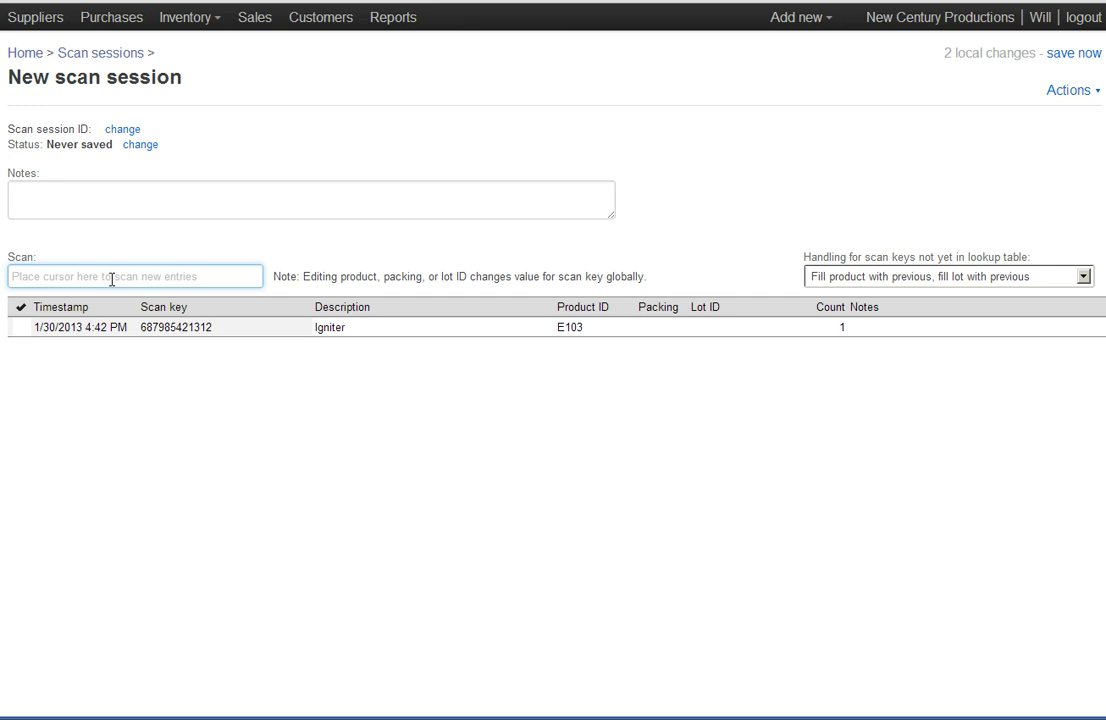
{"action": "type", "text": "872421708144"}
{"action": "key", "text": "Return"}
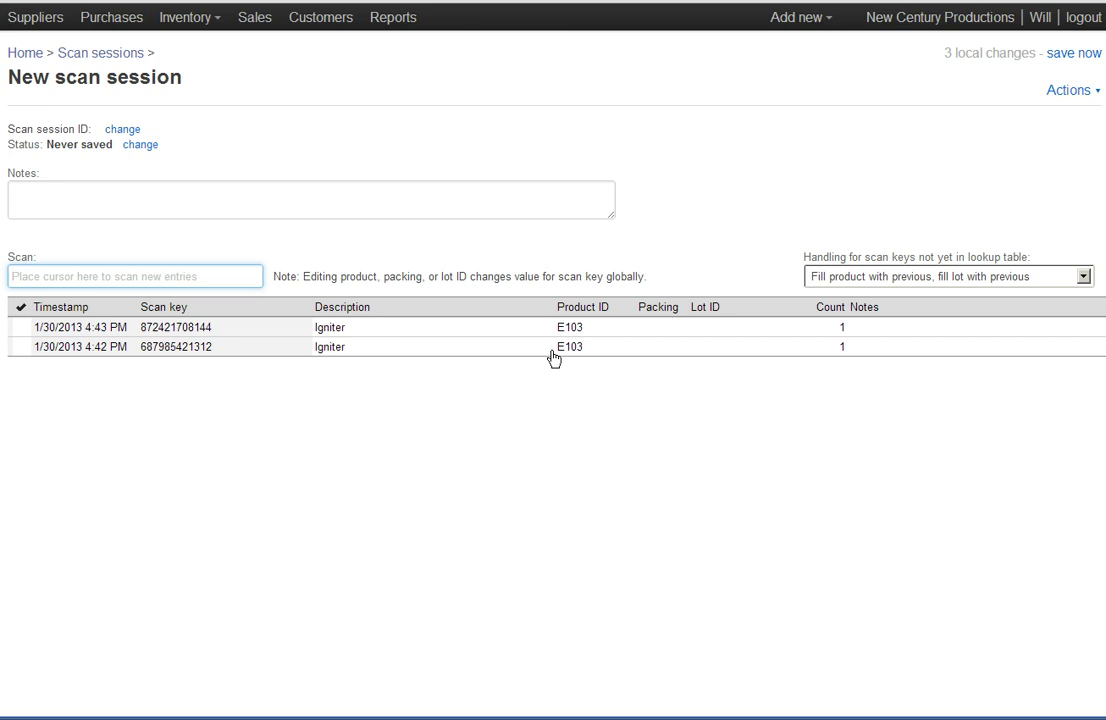
{"action": "left_click", "coordinate": [856, 285]}
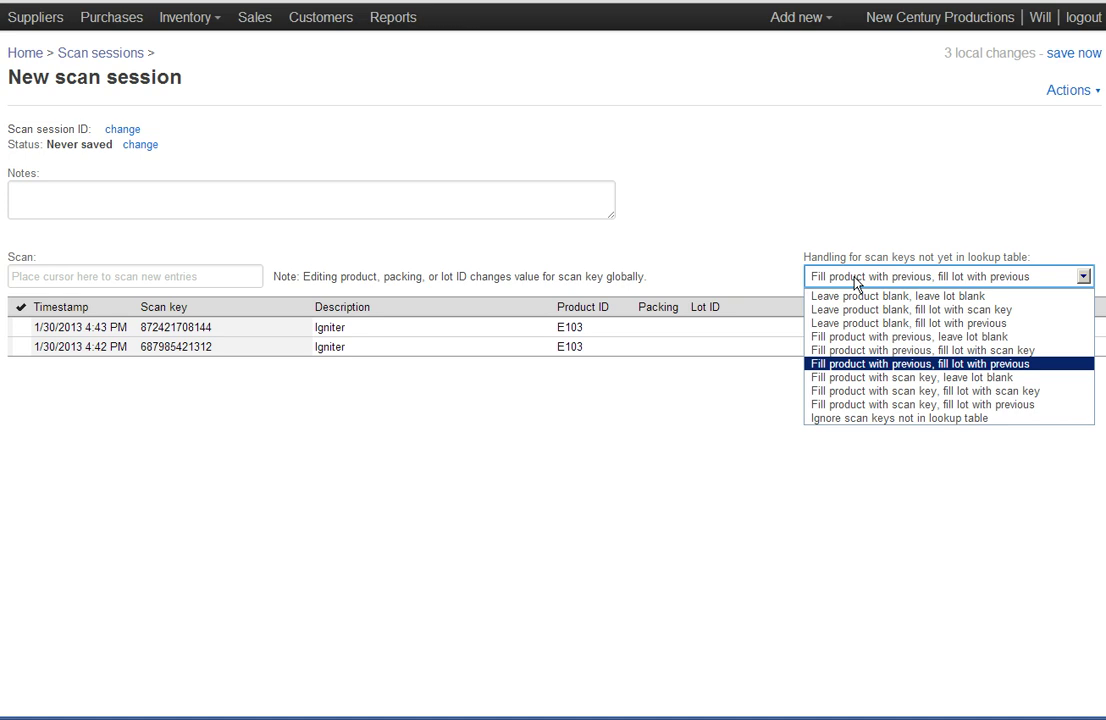
{"action": "left_click", "coordinate": [857, 225]}
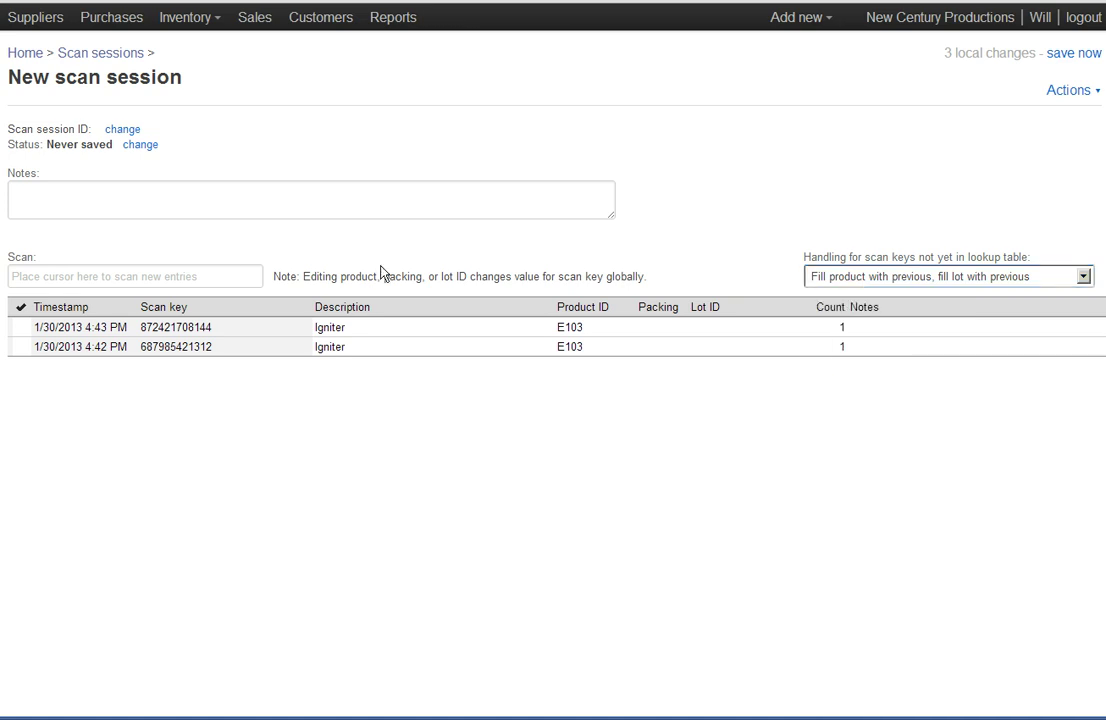
{"action": "left_click", "coordinate": [168, 282]}
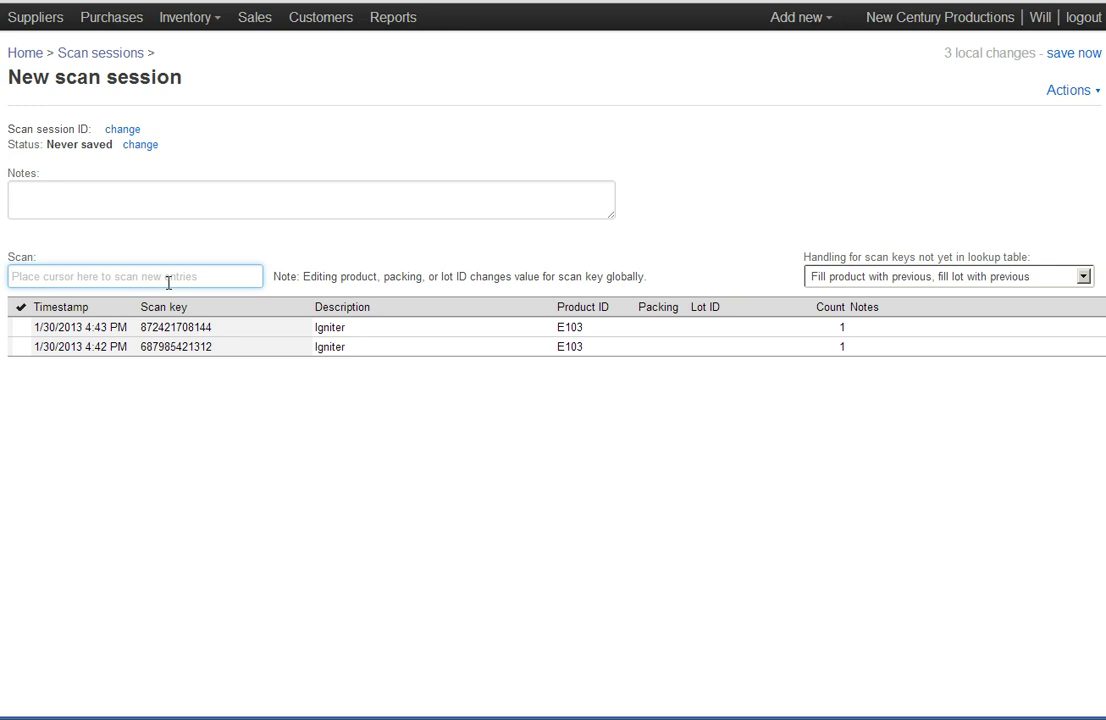
{"action": "type", "text": "687985426812"}
{"action": "key", "text": "Return"}
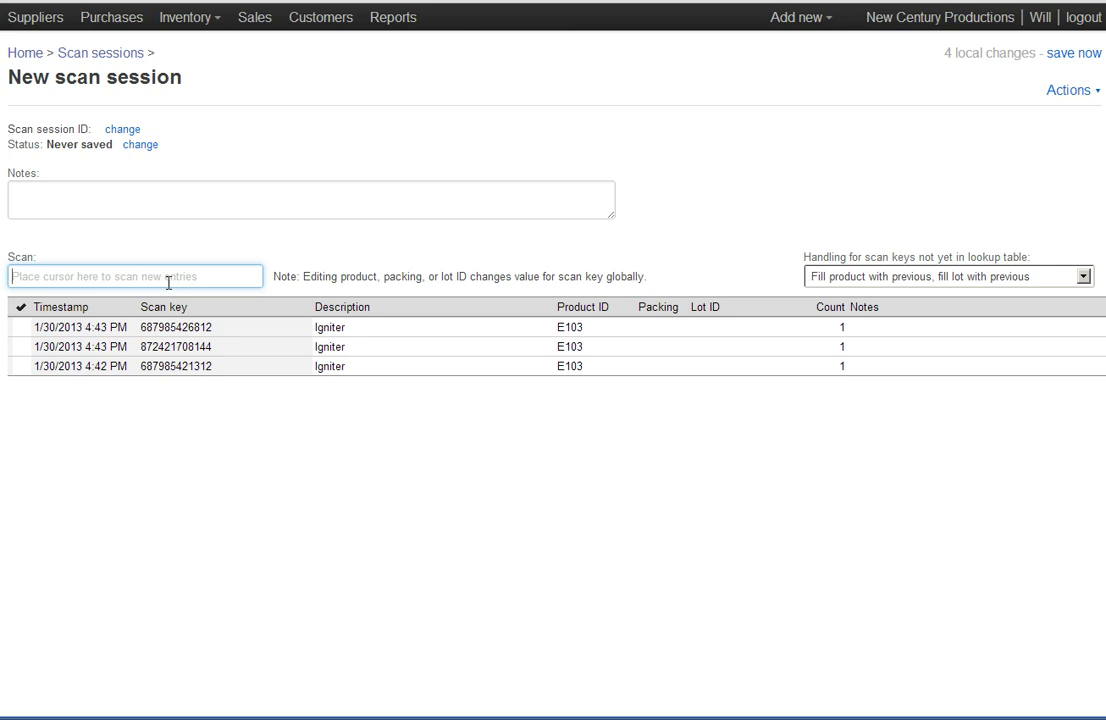
{"action": "type", "text": "872421060662"}
{"action": "key", "text": "Return"}
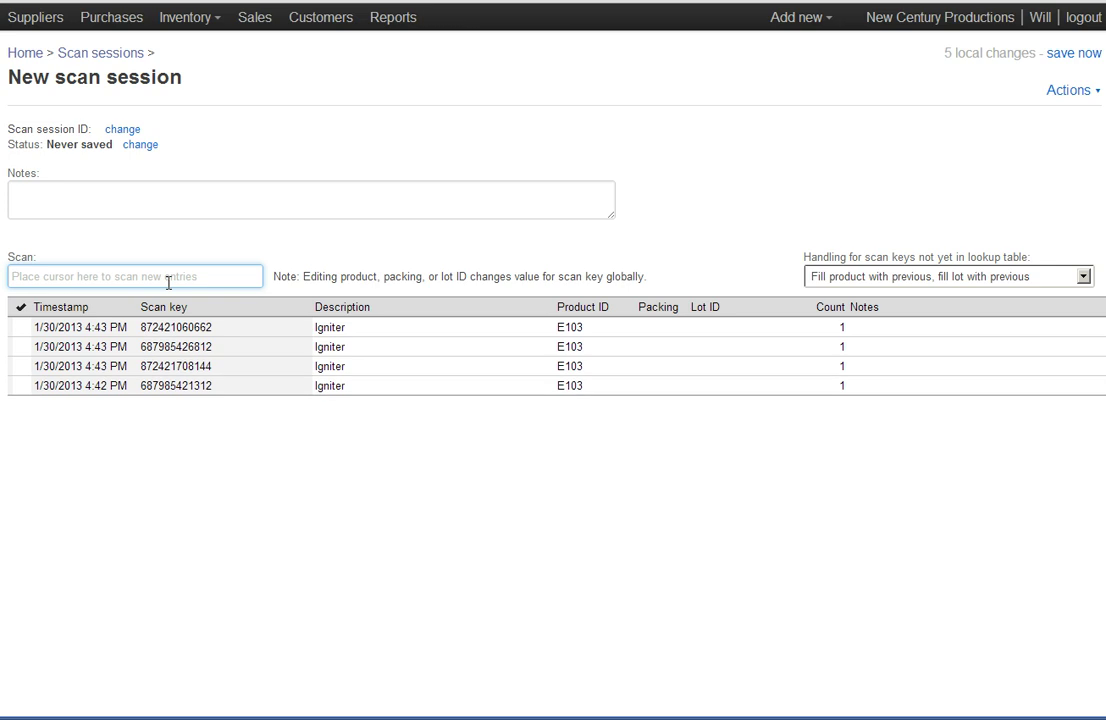
{"action": "left_click", "coordinate": [363, 328]}
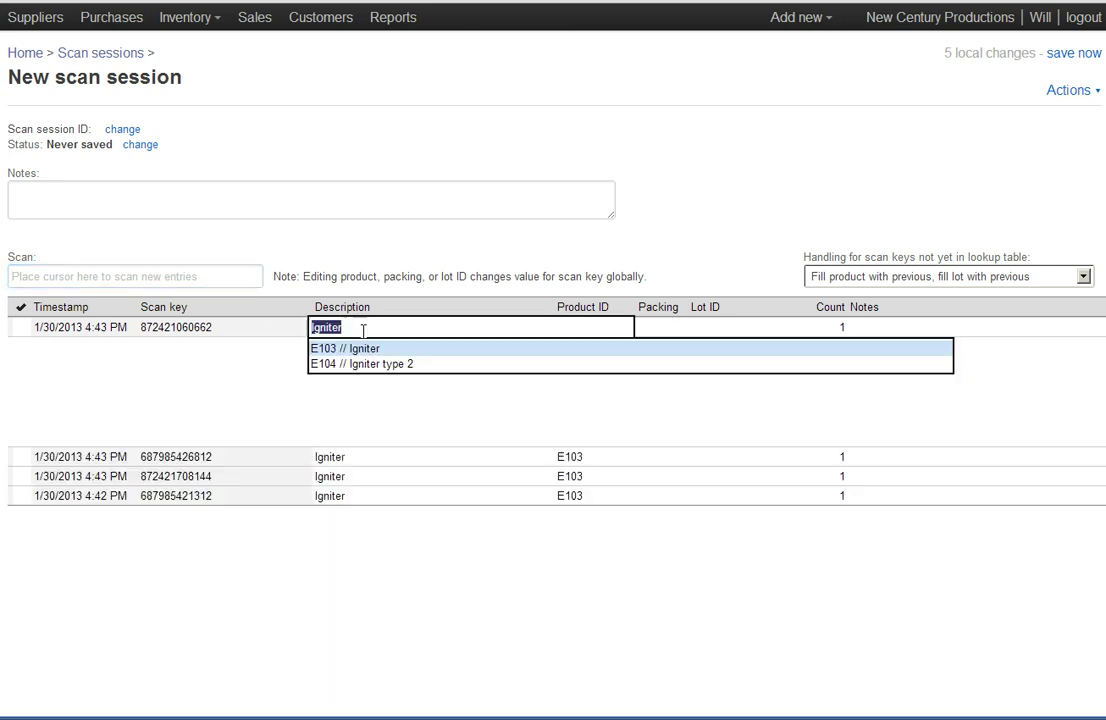
{"action": "type", "text": "det co"}
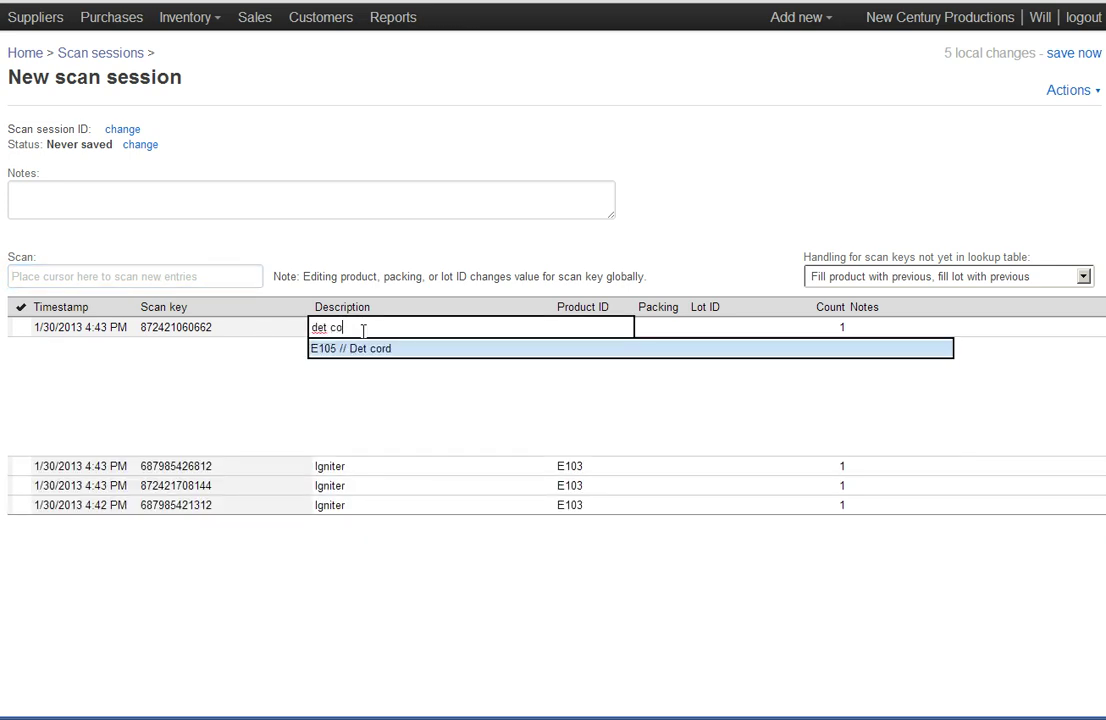
{"action": "key", "text": "Return"}
{"action": "left_click", "coordinate": [753, 330]}
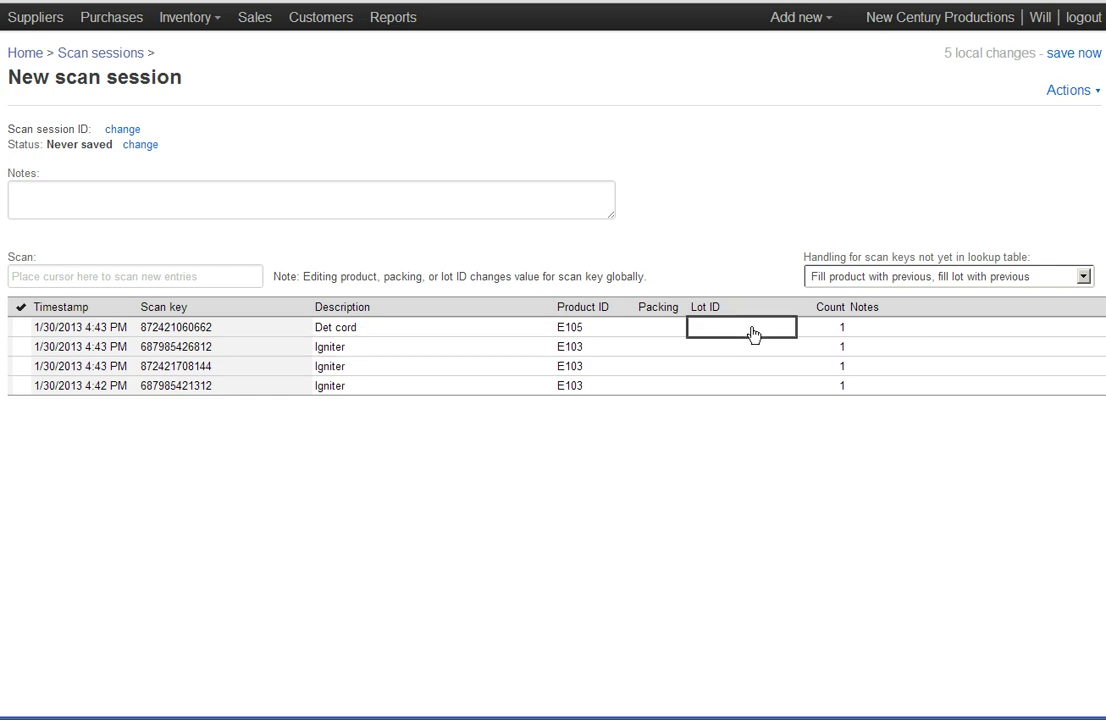
{"action": "type", "text": "lot: 12345"}
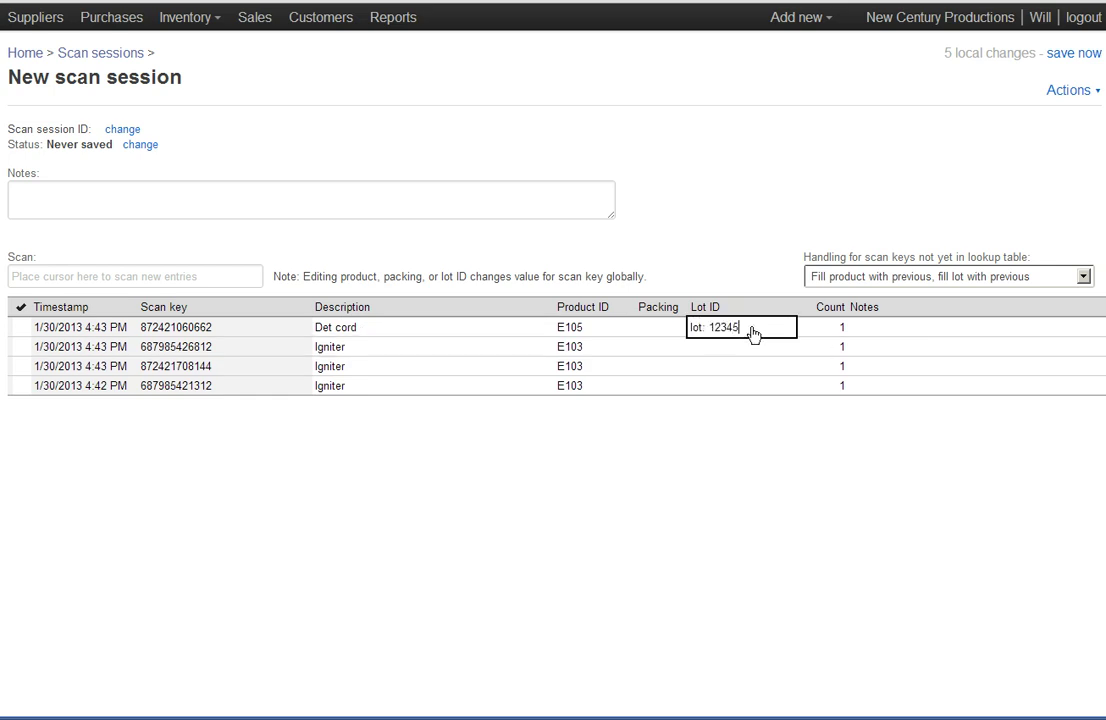
{"action": "key", "text": "Return"}
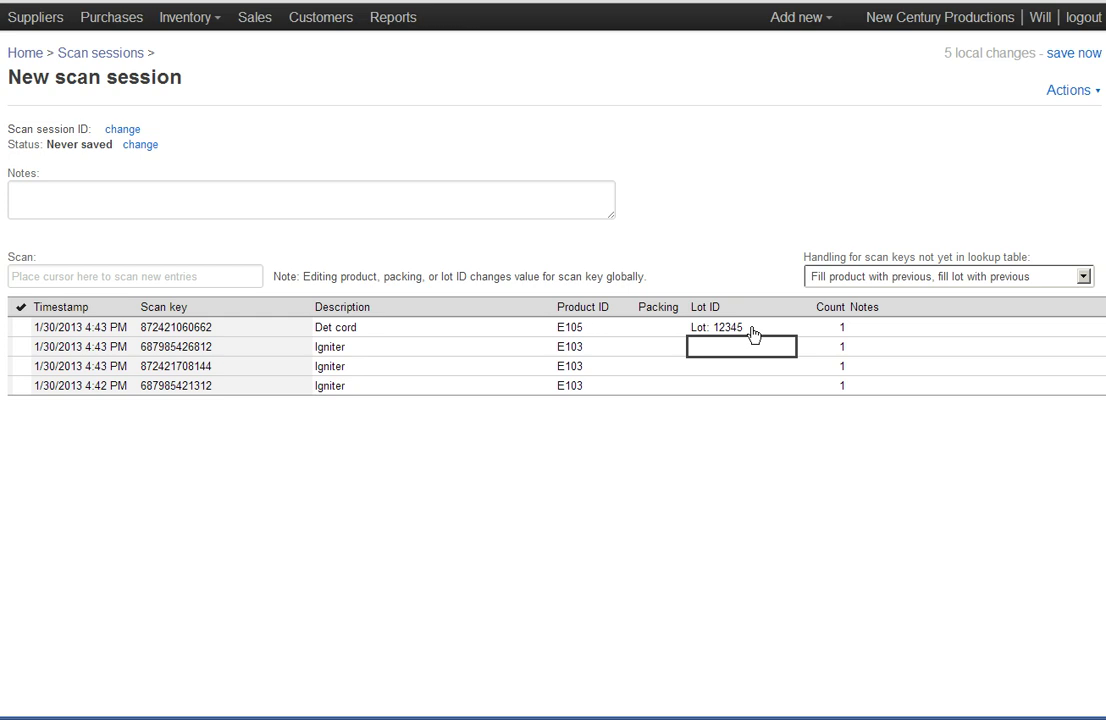
{"action": "left_click", "coordinate": [235, 274]}
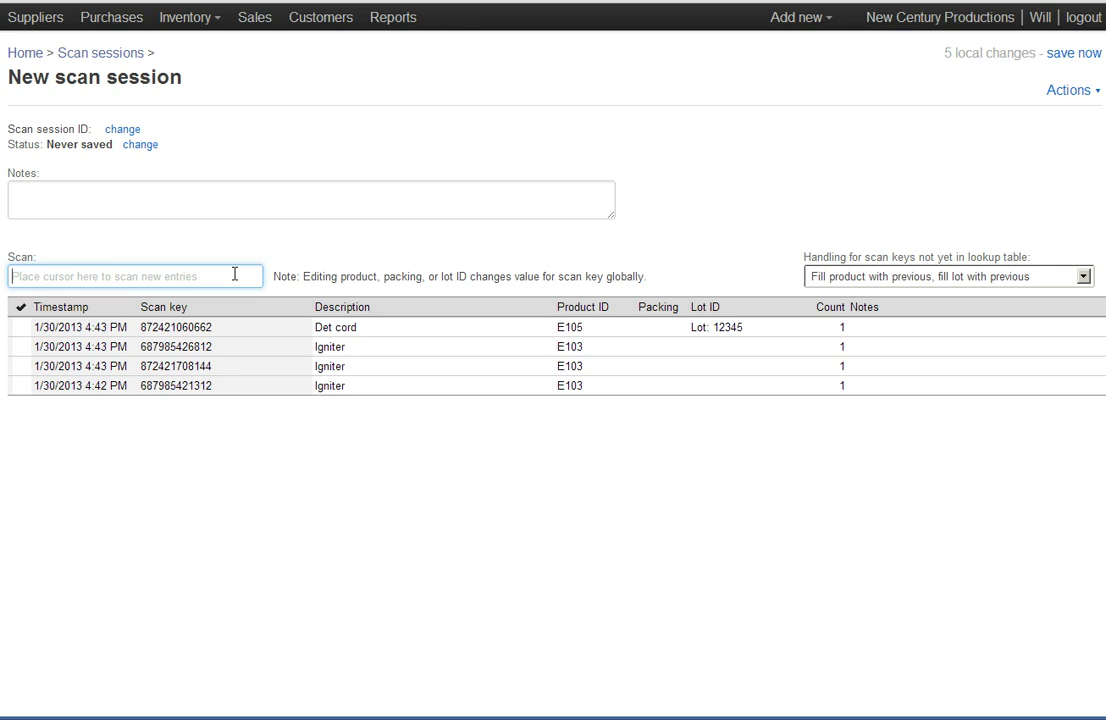
{"action": "type", "text": "687985424412"}
{"action": "key", "text": "Return"}
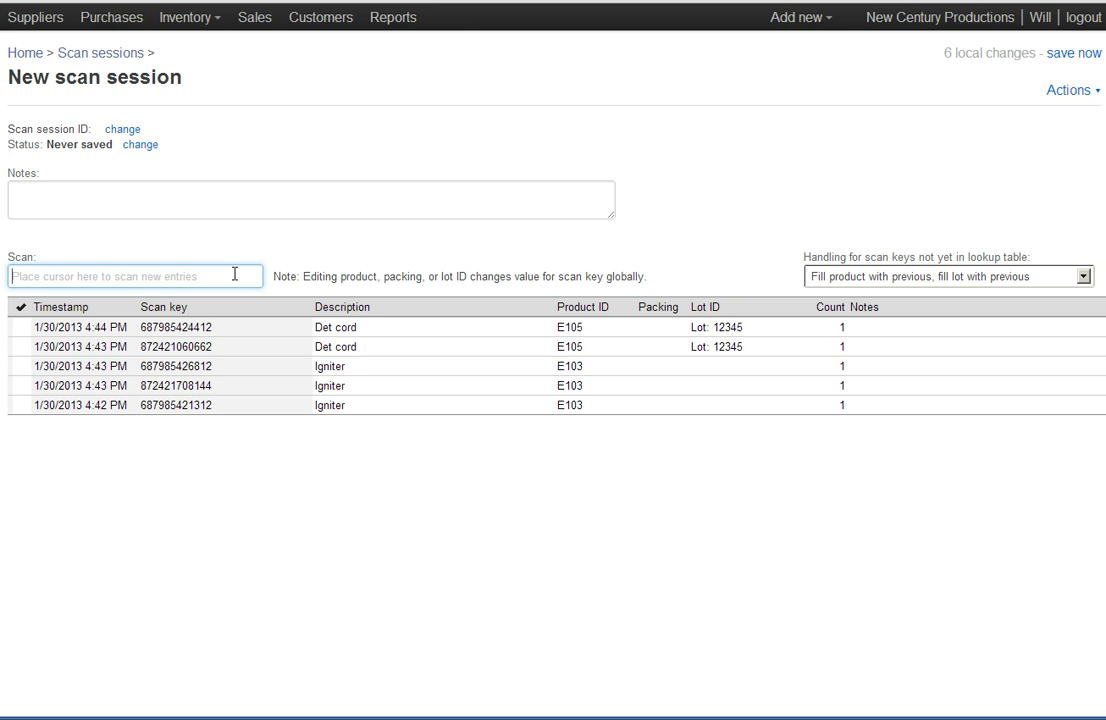
{"action": "type", "text": "872421604262"}
{"action": "key", "text": "Return"}
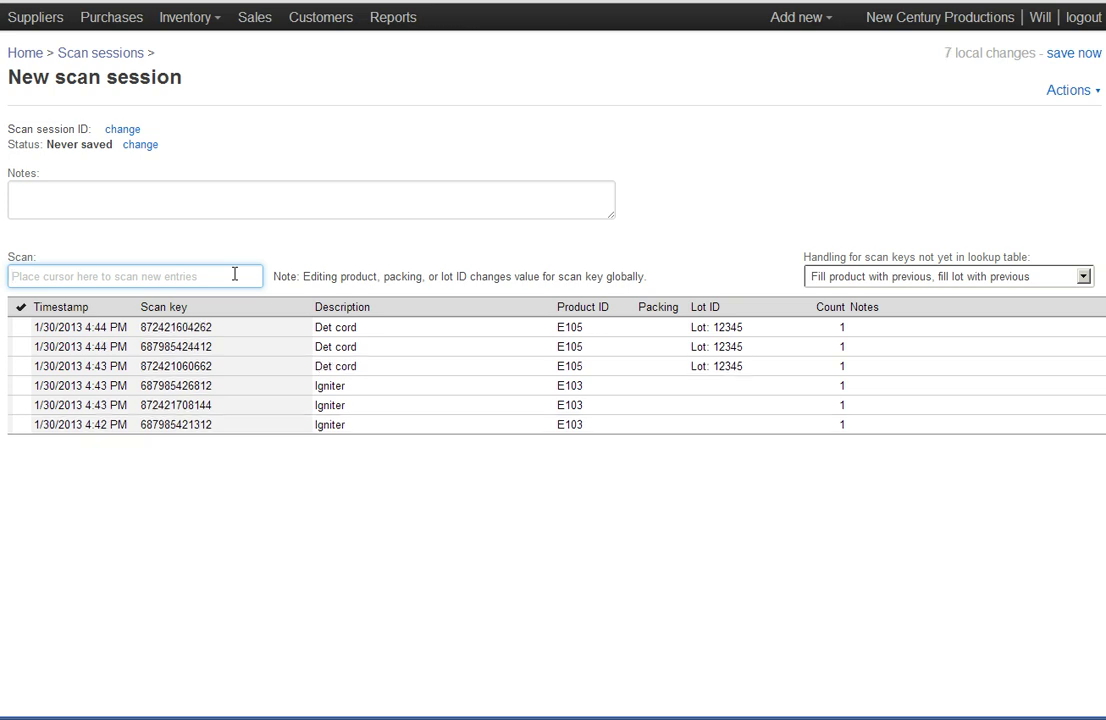
{"action": "left_click", "coordinate": [375, 330]}
{"action": "double_click", "coordinate": [375, 330]}
{"action": "type", "text": "ignit"}
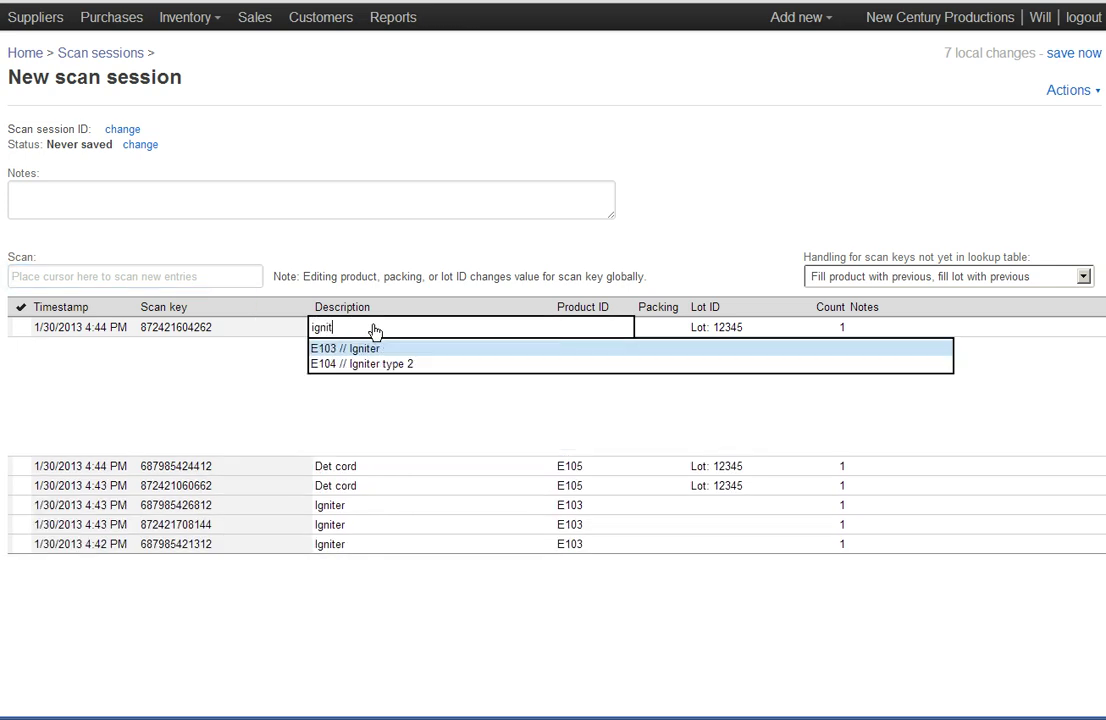
{"action": "key", "text": "Down"}
{"action": "key", "text": "Return"}
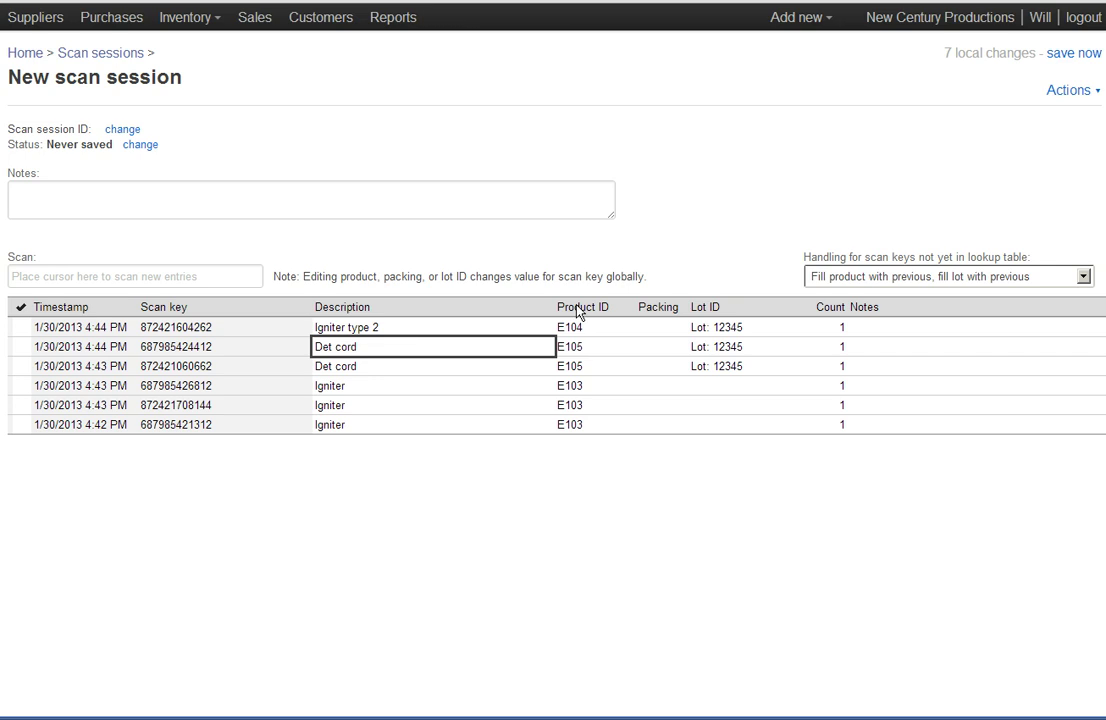
{"action": "left_click", "coordinate": [1073, 53]}
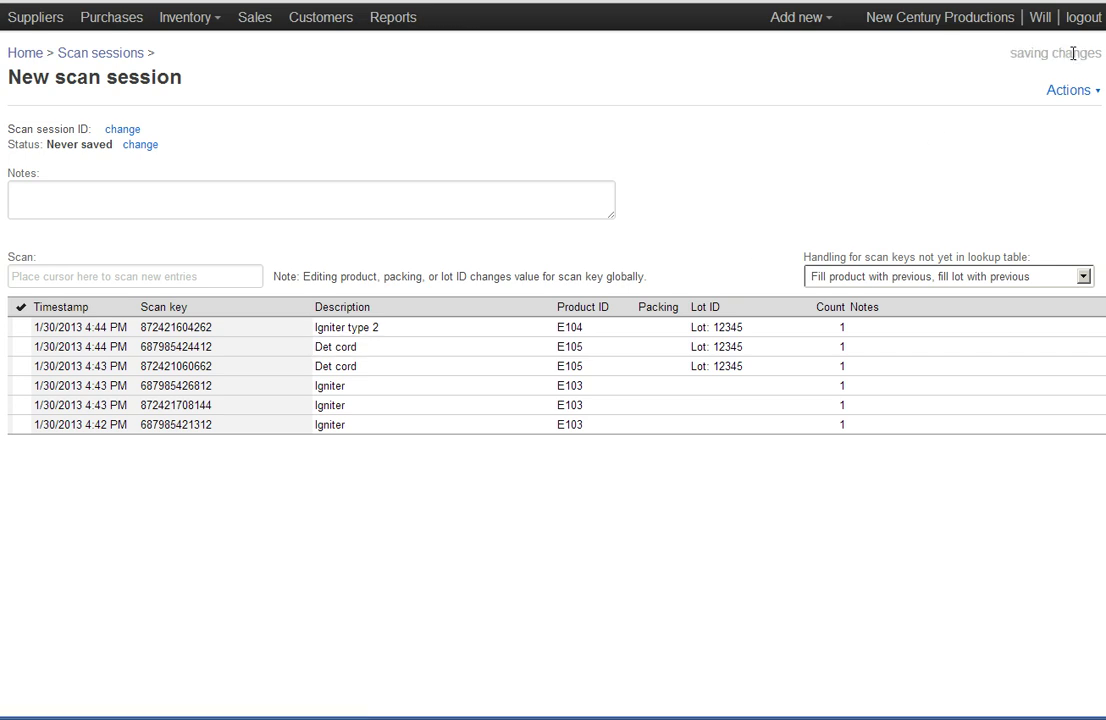
Clear the lot ID of the Igniter type 2 entry and save the change
{"action": "left_click", "coordinate": [736, 330]}
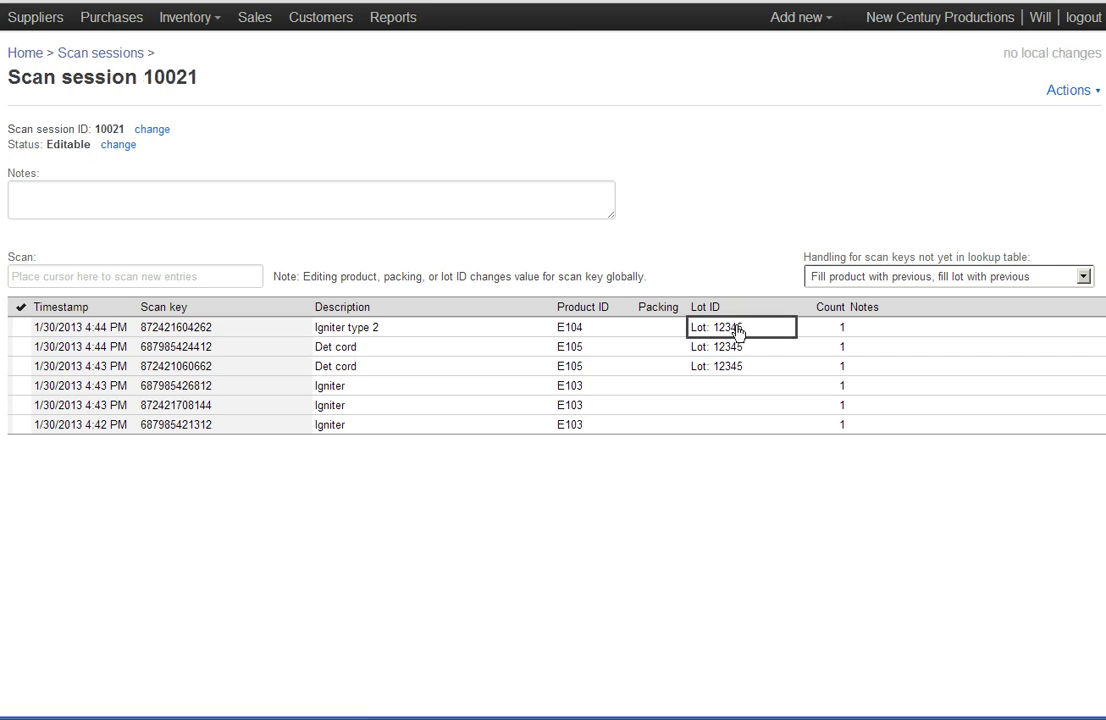
{"action": "key", "text": "Delete"}
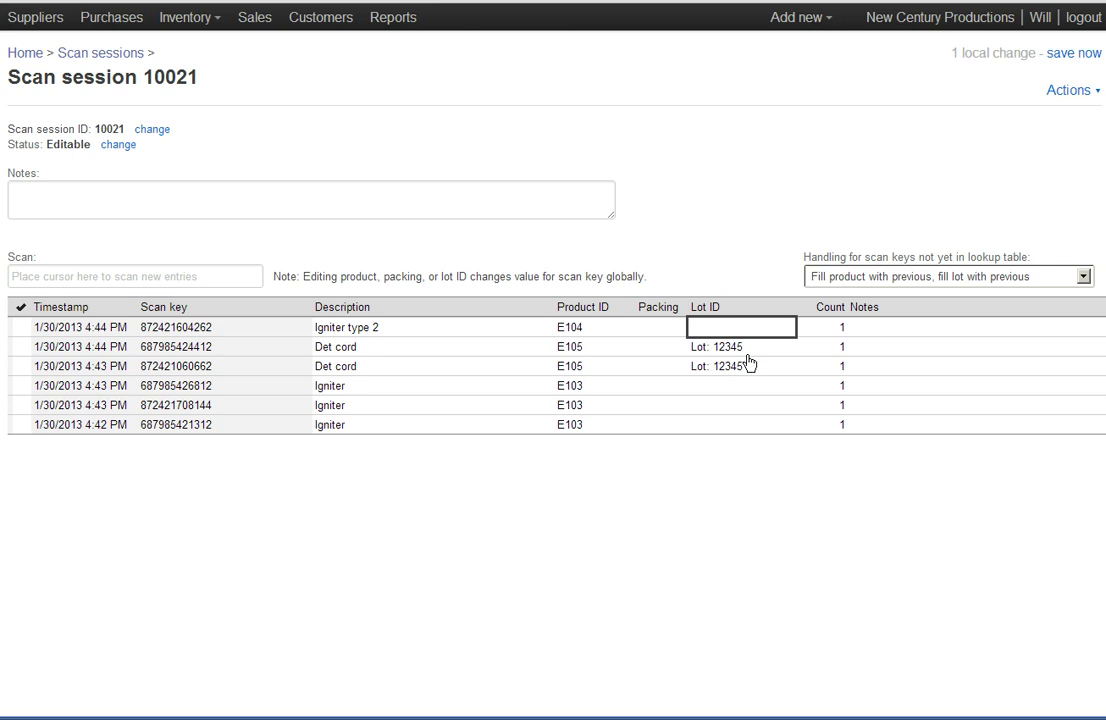
{"action": "left_click", "coordinate": [1068, 53]}
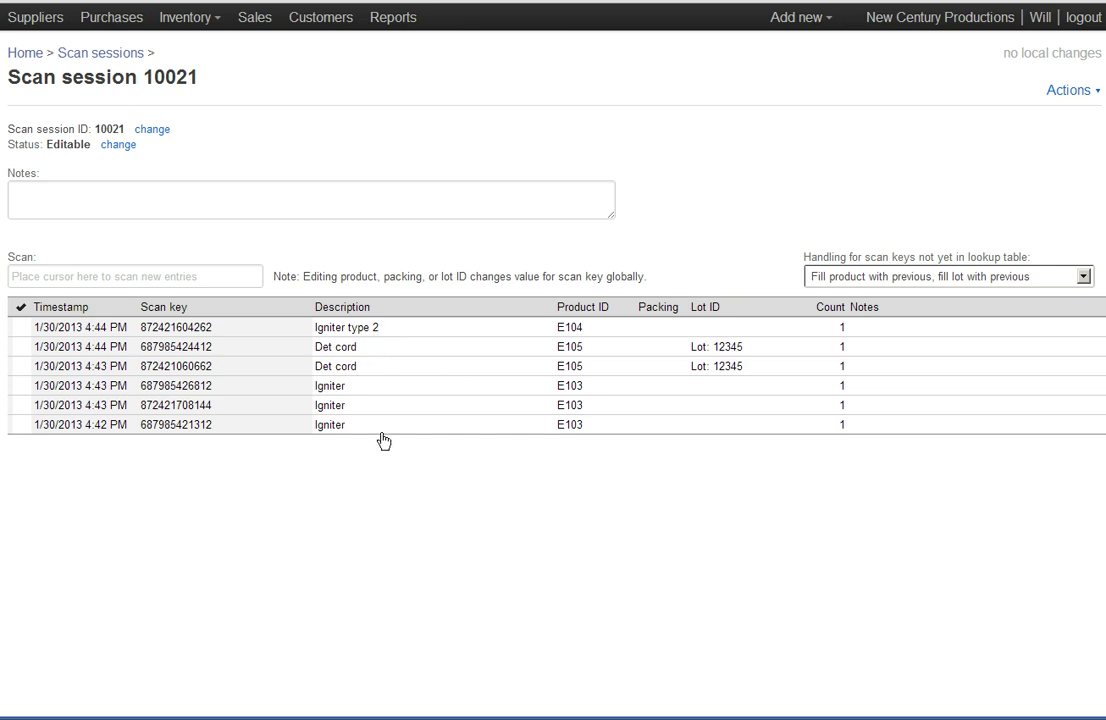
Create a new purchase from the scan session, entering a custom purchase ID instead of the default one
{"action": "left_click", "coordinate": [1068, 91]}
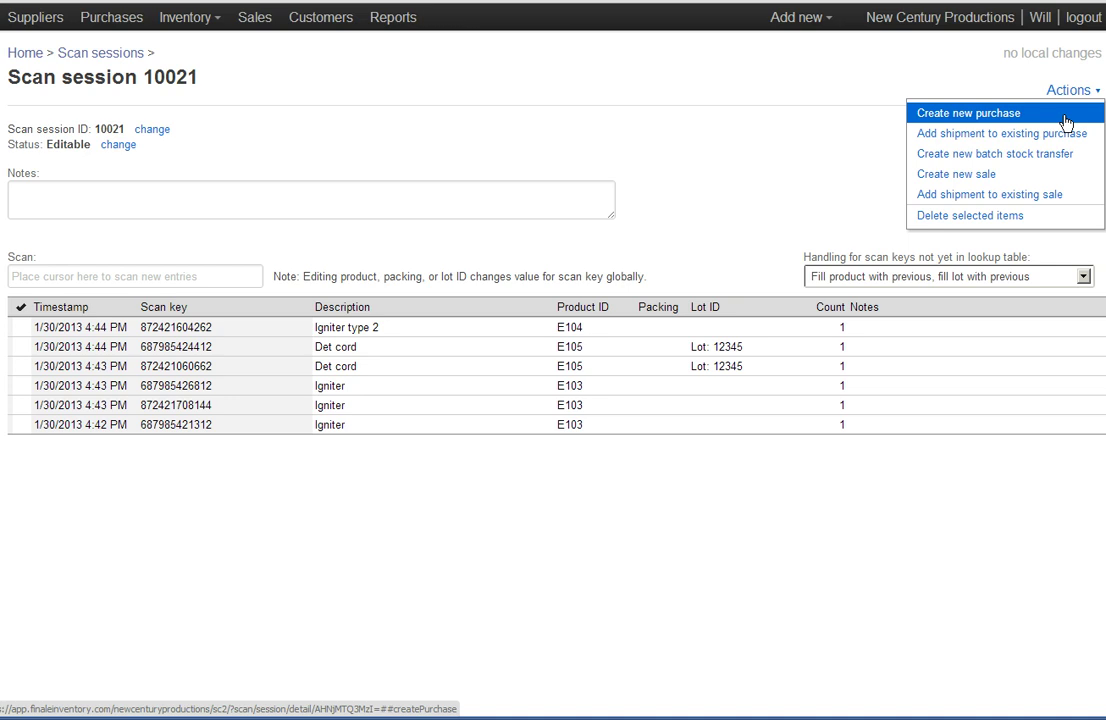
{"action": "left_click", "coordinate": [1067, 121]}
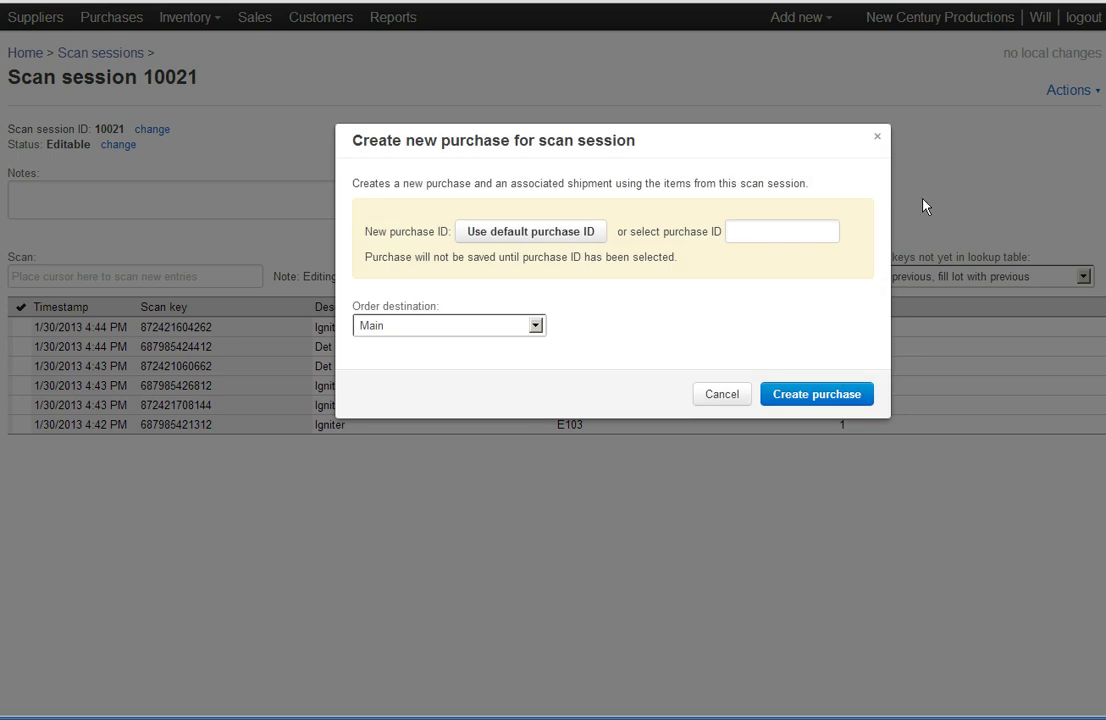
{"action": "left_click", "coordinate": [798, 234]}
{"action": "type", "text": "Sp100"}
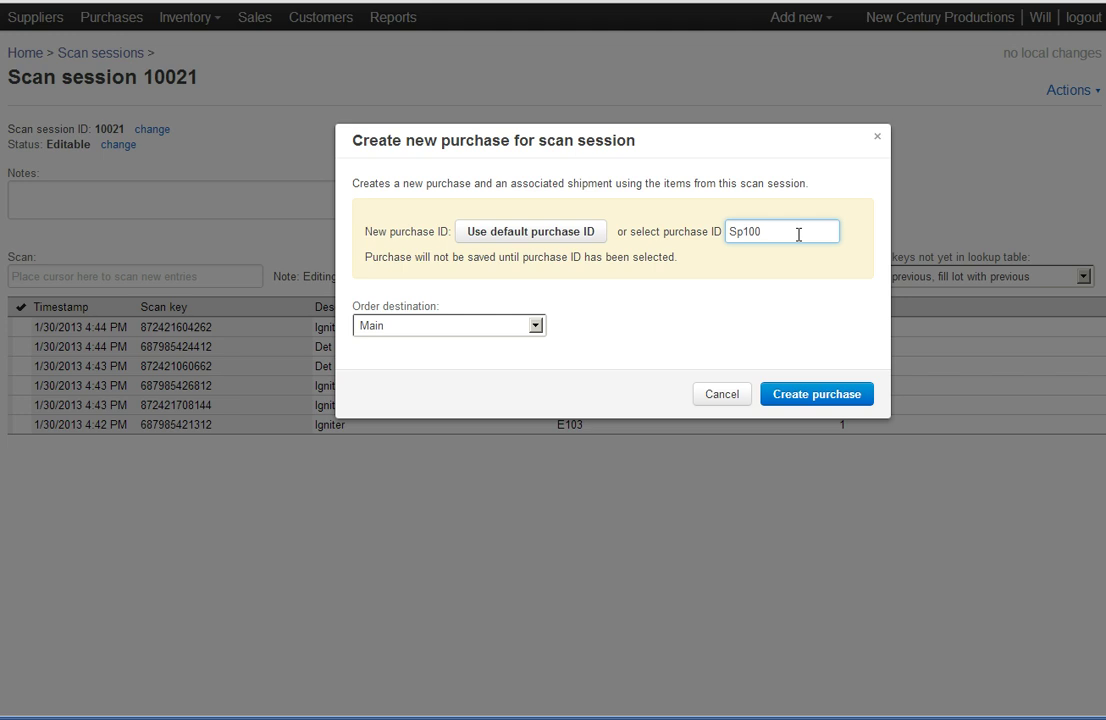
{"action": "key", "text": "Return"}
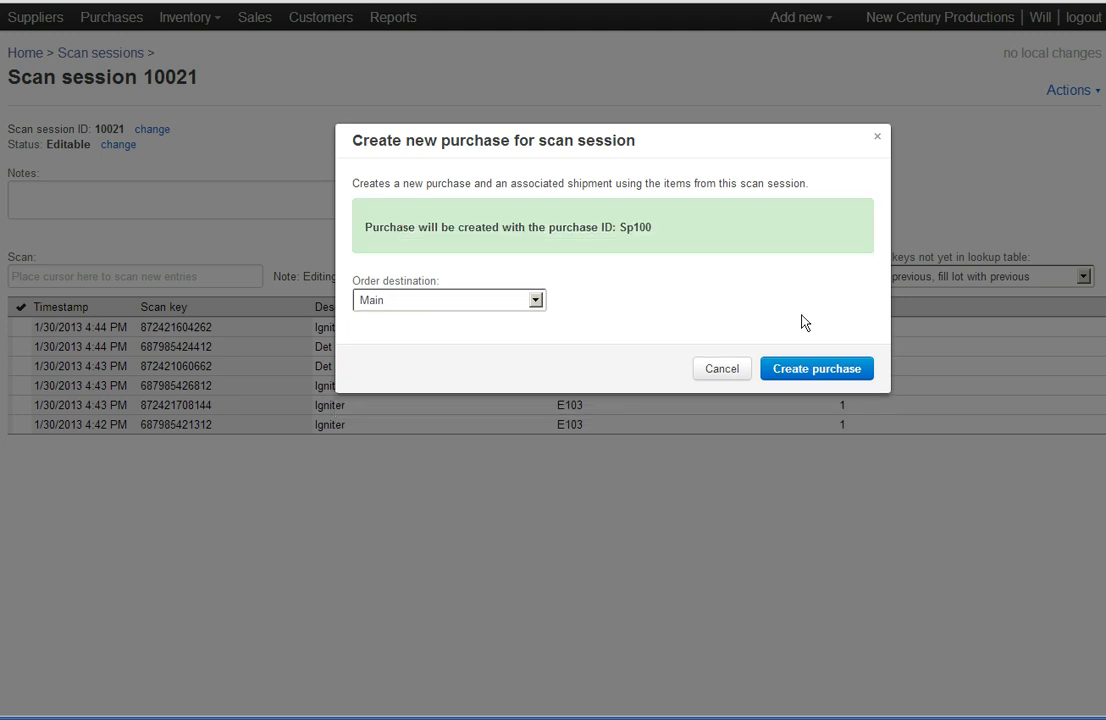
{"action": "left_click", "coordinate": [818, 370]}
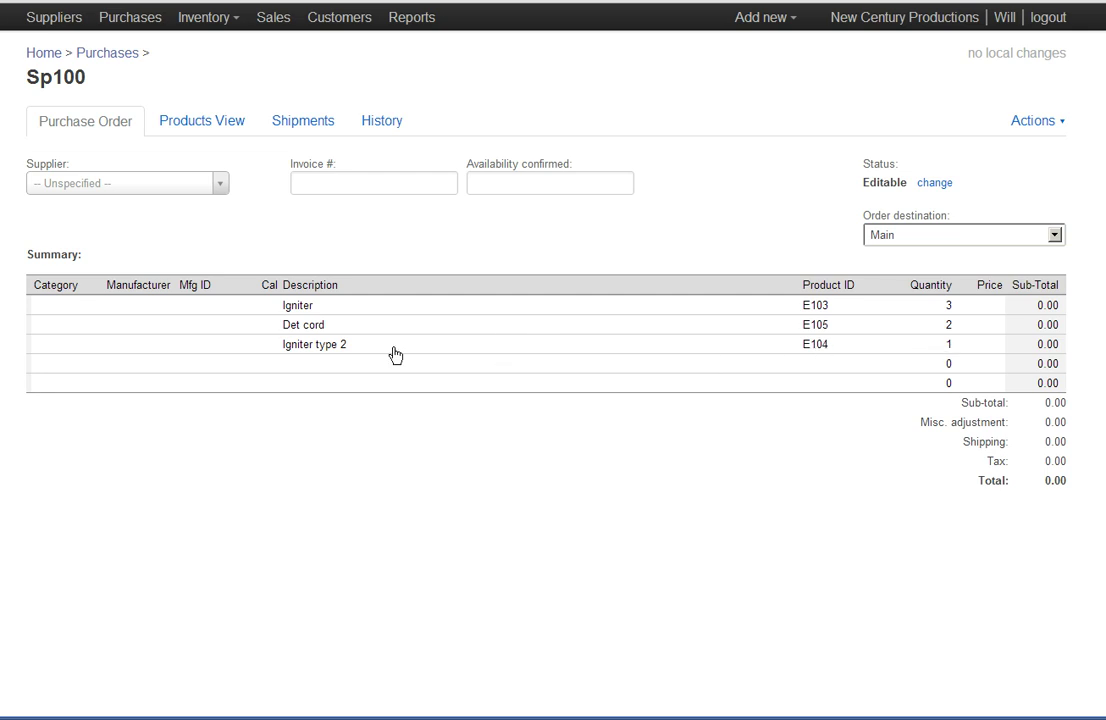
Receive the new purchase's shipment into stock and return to the home page
{"action": "left_click", "coordinate": [305, 130]}
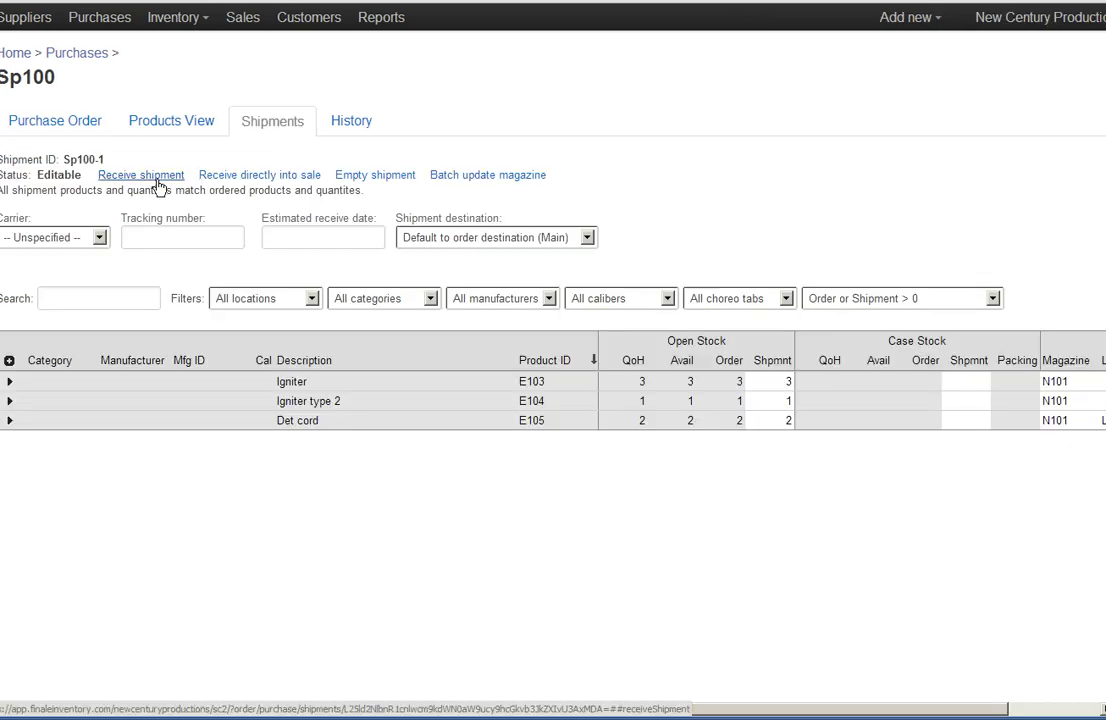
{"action": "left_click", "coordinate": [156, 183]}
{"action": "left_click", "coordinate": [556, 316]}
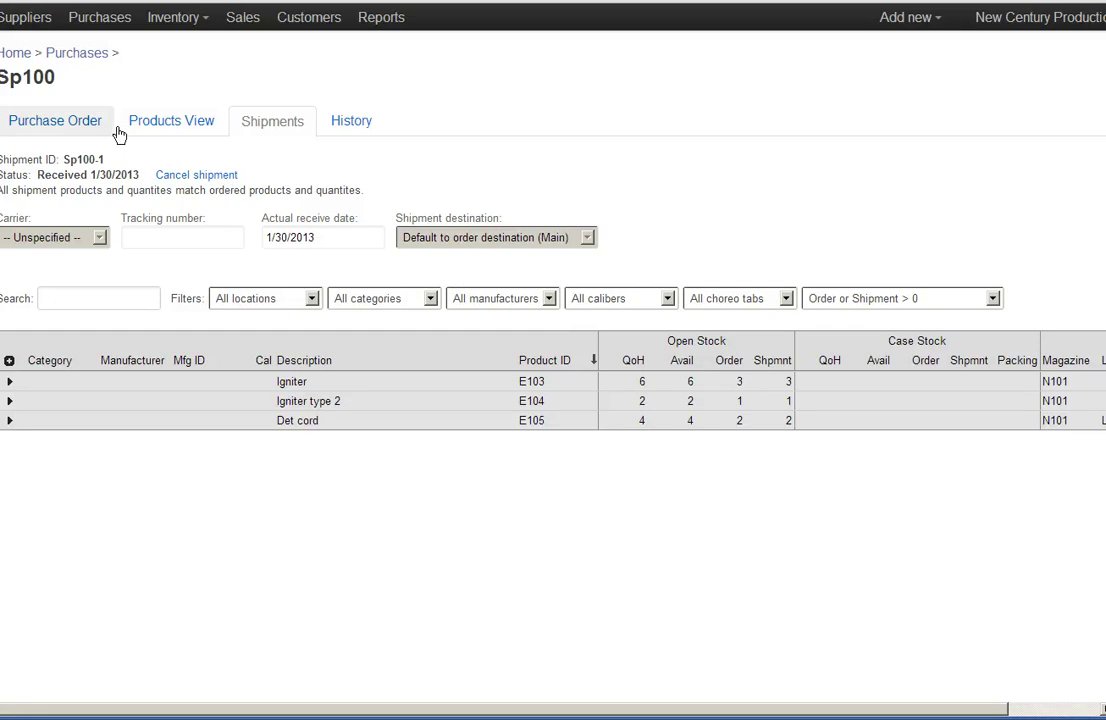
{"action": "left_click", "coordinate": [20, 53]}
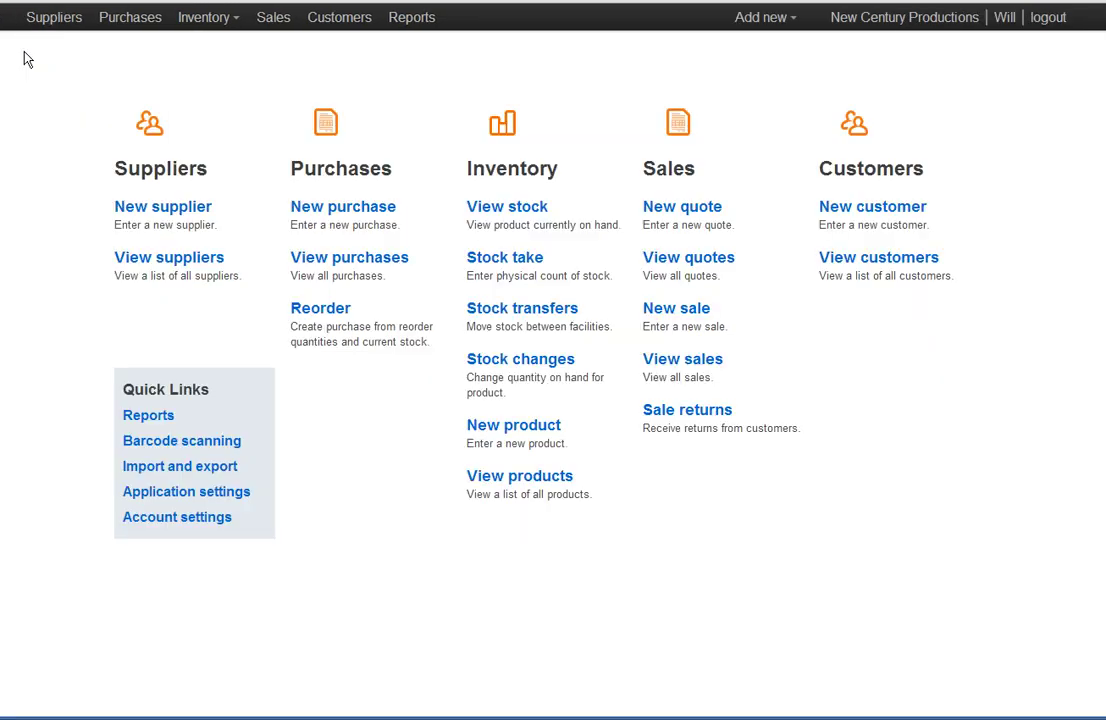